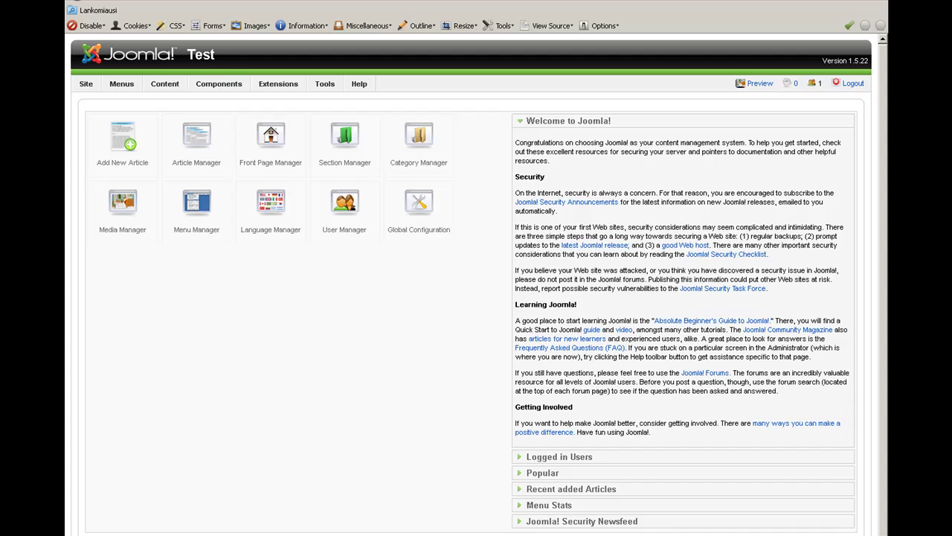
Step: Open the Content - Auto banner plugin from the Plugin Manager filtered by 'auto'
{"action": "mouse_move", "coordinate": [214, 102]}
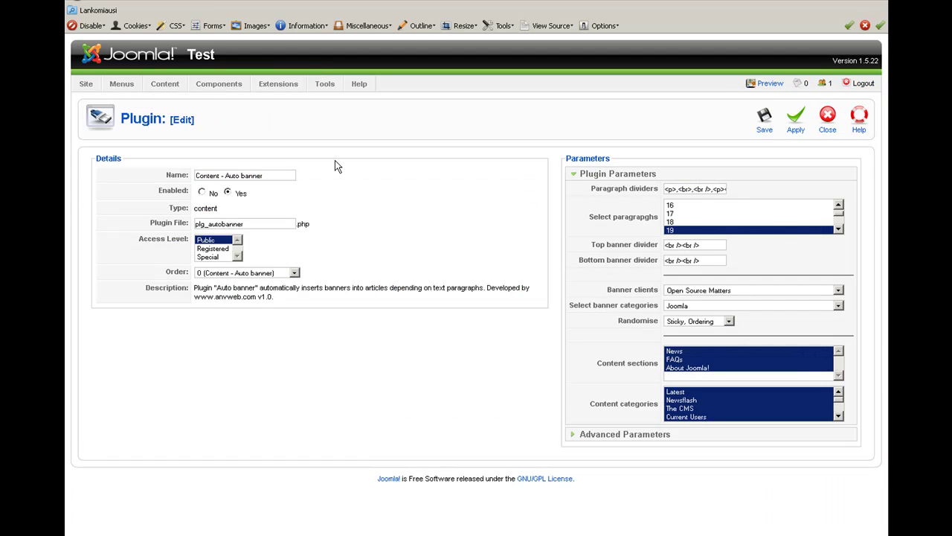
{"action": "left_click", "coordinate": [841, 216]}
{"action": "scroll", "coordinate": [841, 217], "scroll_direction": "up", "scroll_amount": 5}
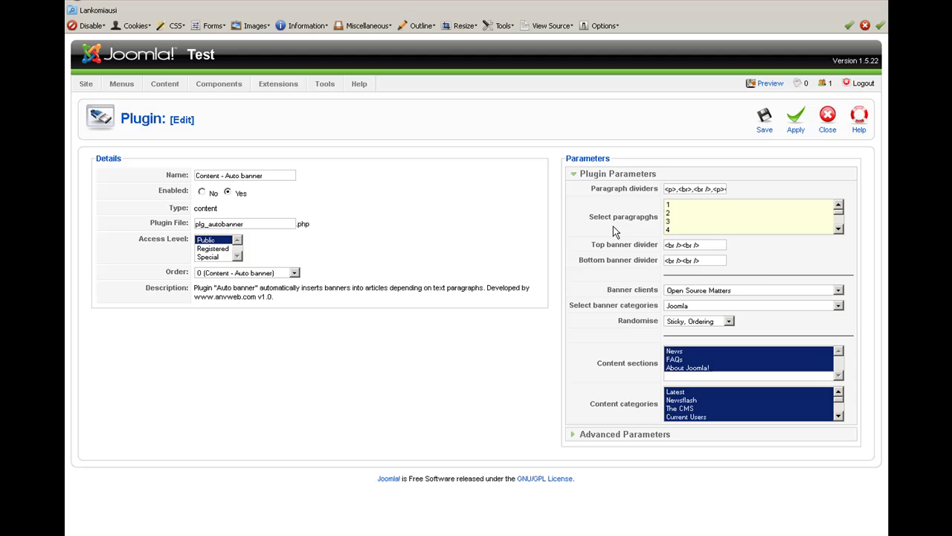
{"action": "mouse_move", "coordinate": [613, 223]}
{"action": "left_click", "coordinate": [681, 188]}
{"action": "key", "text": "Right"}
{"action": "key", "text": "Right"}
{"action": "key", "text": "Right"}
{"action": "key", "text": "Right"}
{"action": "key", "text": "Right"}
{"action": "key", "text": "Right"}
{"action": "key", "text": "Right"}
{"action": "key", "text": "Right"}
{"action": "key", "text": "Right"}
{"action": "key", "text": "Right"}
{"action": "key", "text": "Right"}
{"action": "key", "text": "Right"}
{"action": "key", "text": "Right"}
{"action": "key", "text": "Right"}
{"action": "key", "text": "Right"}
{"action": "key", "text": "Right"}
{"action": "key", "text": "Right"}
{"action": "key", "text": "Right"}
{"action": "key", "text": "Right"}
{"action": "key", "text": "Right"}
{"action": "key", "text": "Right"}
{"action": "key", "text": "Right"}
{"action": "key", "text": "Right"}
{"action": "key", "text": "Right"}
{"action": "key", "text": "Left"}
{"action": "key", "text": "Left"}
{"action": "key", "text": "Left"}
{"action": "key", "text": "Left"}
{"action": "key", "text": "Left"}
{"action": "key", "text": "Left"}
{"action": "key", "text": "Left"}
{"action": "key", "text": "Left"}
{"action": "key", "text": "Left"}
{"action": "key", "text": "Left"}
{"action": "key", "text": "Left"}
{"action": "key", "text": "Left"}
{"action": "key", "text": "Left"}
{"action": "key", "text": "Left"}
{"action": "key", "text": "Left"}
{"action": "key", "text": "Left"}
{"action": "key", "text": "Left"}
{"action": "key", "text": "Left"}
{"action": "key", "text": "Delete"}
{"action": "key", "text": "Delete"}
{"action": "key", "text": "Delete"}
{"action": "key", "text": "Delete"}
{"action": "key", "text": "Delete"}
{"action": "key", "text": "Delete"}
{"action": "key", "text": "Delete"}
{"action": "key", "text": "Delete"}
{"action": "key", "text": "Delete"}
{"action": "key", "text": "Delete"}
{"action": "key", "text": "Delete"}
{"action": "key", "text": "Delete"}
{"action": "key", "text": "Delete"}
{"action": "key", "text": "Delete"}
{"action": "key", "text": "Delete"}
{"action": "key", "text": "Delete"}
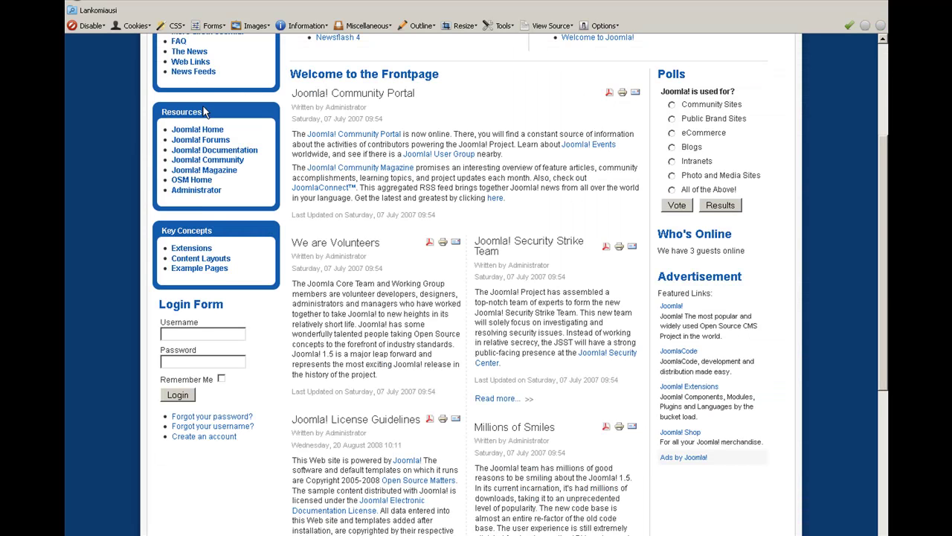
Step: Open the Joomla! Overview article from the site's Main Menu
{"action": "scroll", "coordinate": [192, 201], "scroll_direction": "up", "scroll_amount": 5}
{"action": "left_click", "coordinate": [192, 201]}
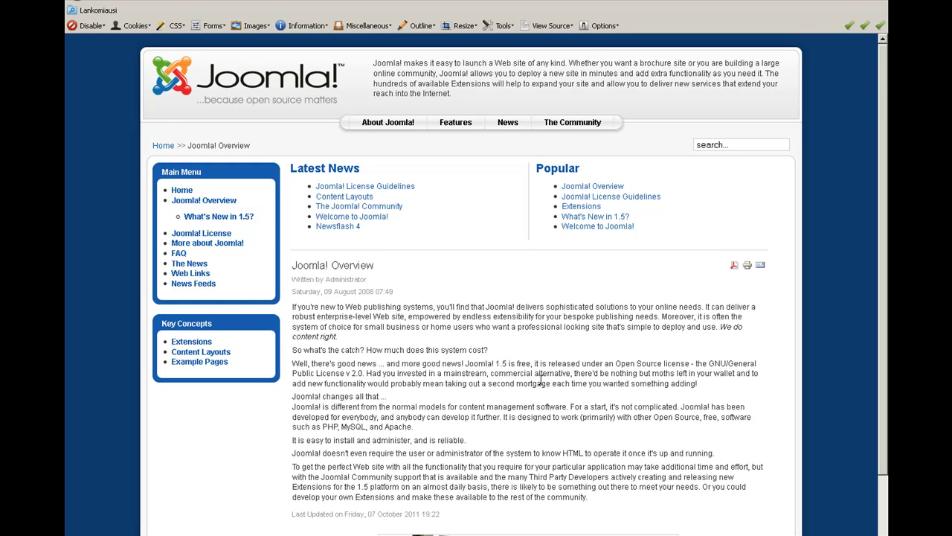
{"action": "scroll", "coordinate": [542, 379], "scroll_direction": "down", "scroll_amount": 2}
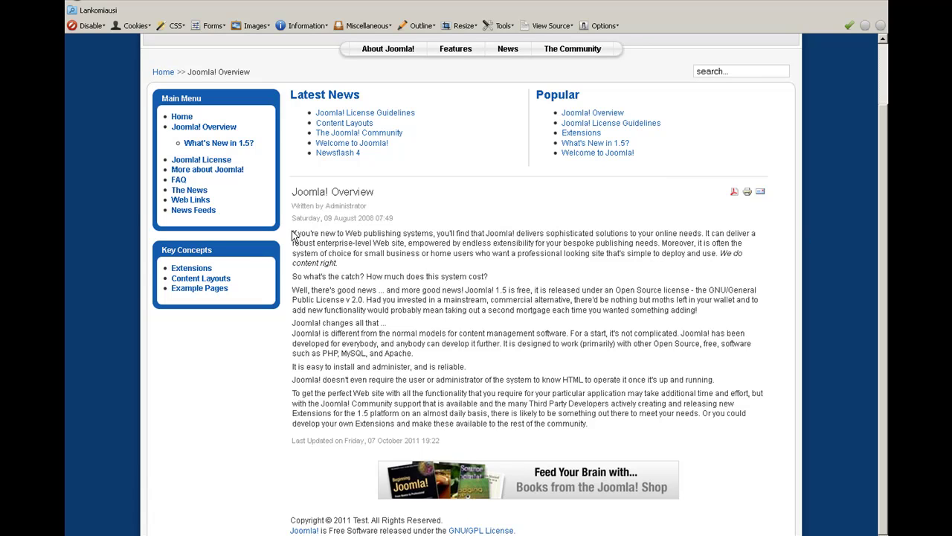
Step: Highlight the first line and the start and end of the second paragraph to inspect paragraph layout
{"action": "left_click_drag", "start_coordinate": [293, 234], "coordinate": [400, 234]}
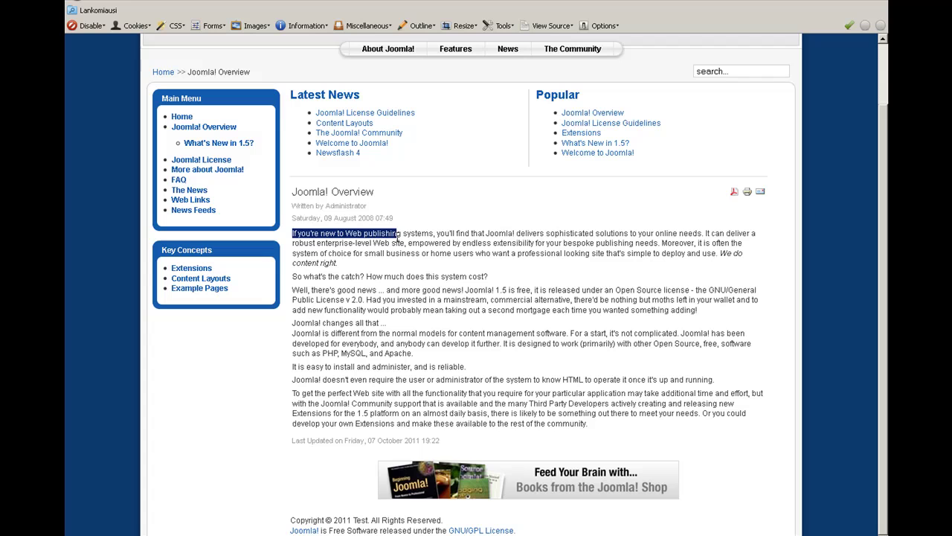
{"action": "left_click", "coordinate": [429, 238]}
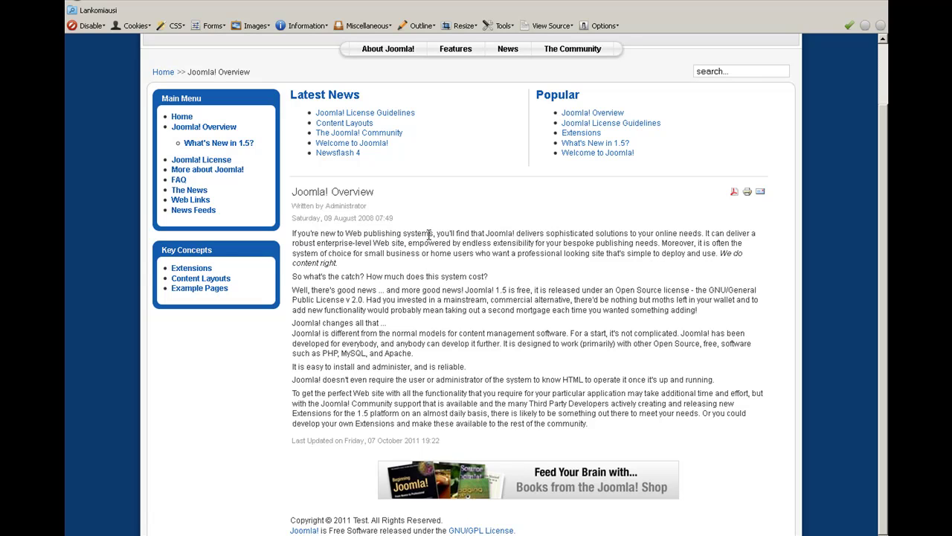
{"action": "left_click_drag", "start_coordinate": [293, 277], "coordinate": [354, 276]}
{"action": "left_click", "coordinate": [298, 261]}
{"action": "left_click_drag", "start_coordinate": [484, 277], "coordinate": [435, 276]}
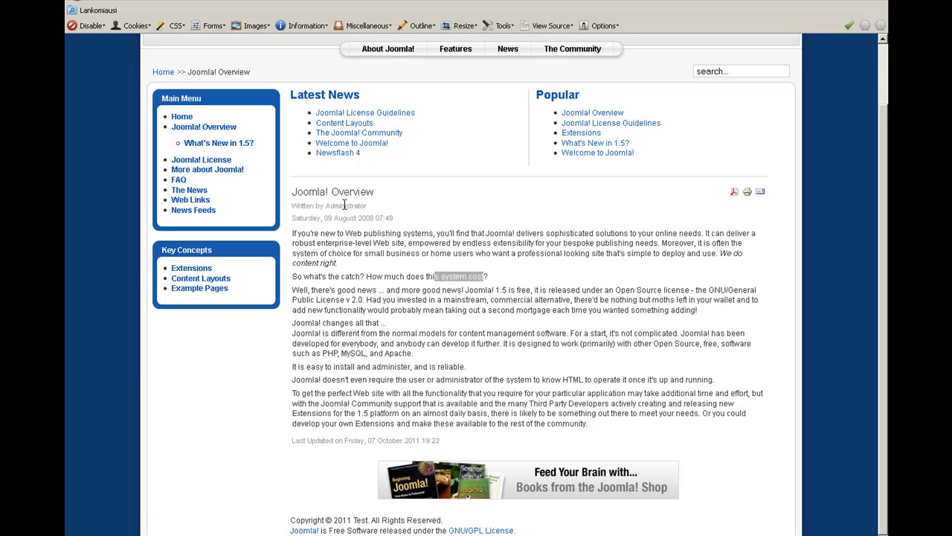
{"action": "key", "text": "alt+Tab"}
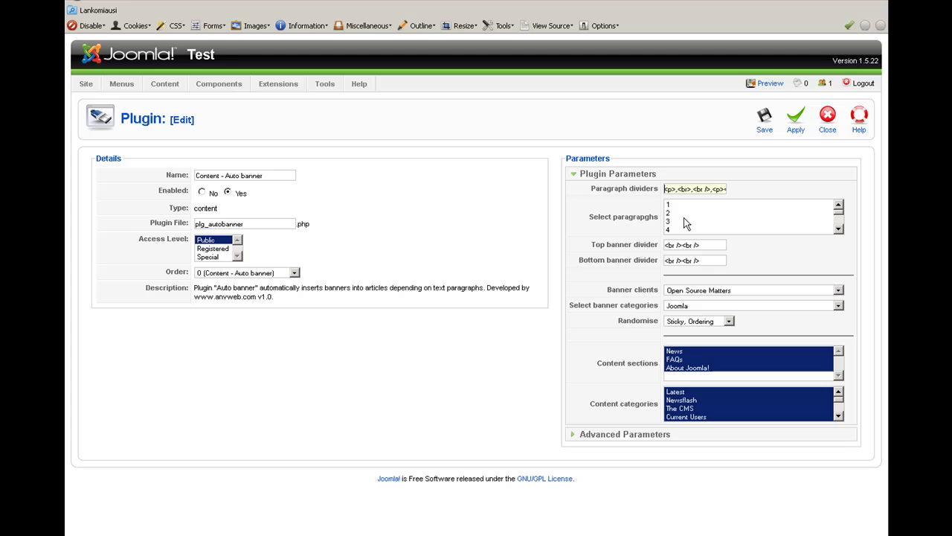
Step: Inspect the top and bottom banner divider values in the plugin settings
{"action": "left_click", "coordinate": [684, 221]}
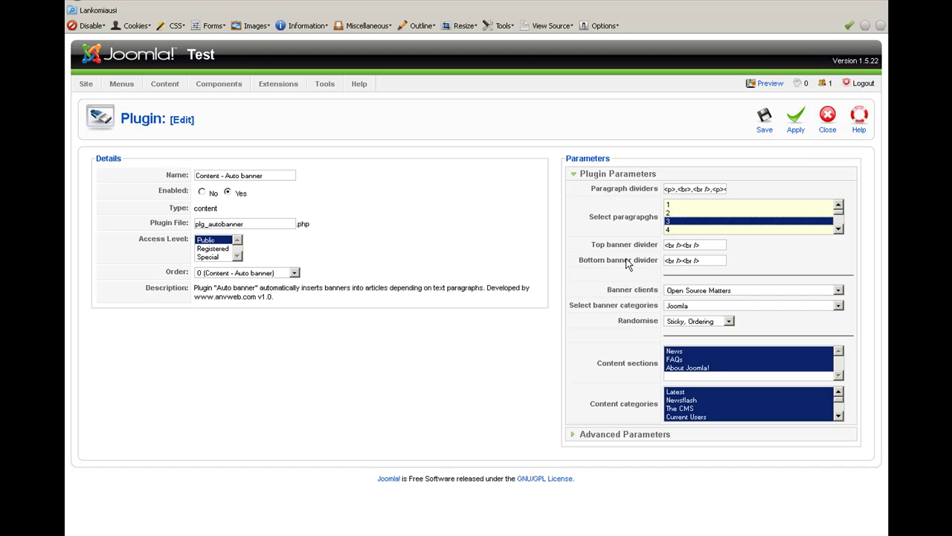
{"action": "left_click", "coordinate": [711, 245]}
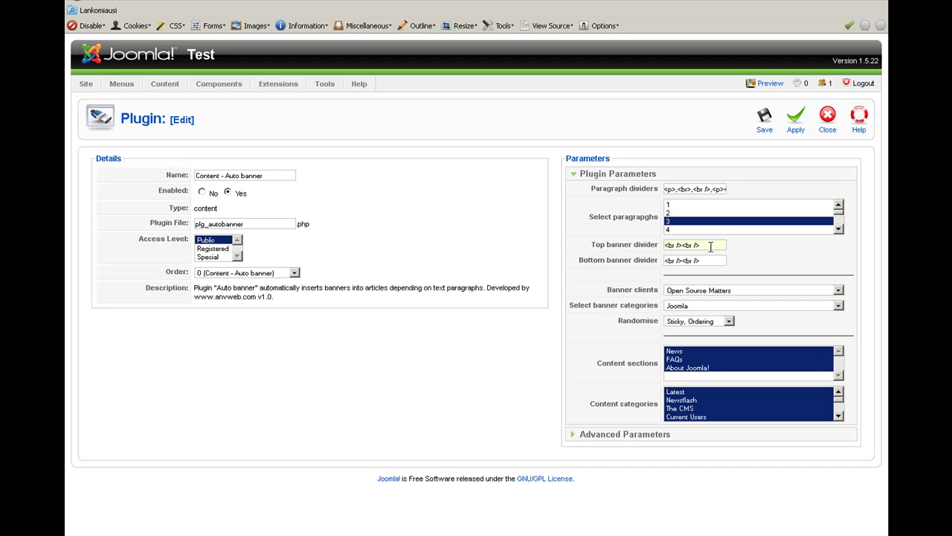
{"action": "left_click_drag", "start_coordinate": [714, 245], "coordinate": [637, 246]}
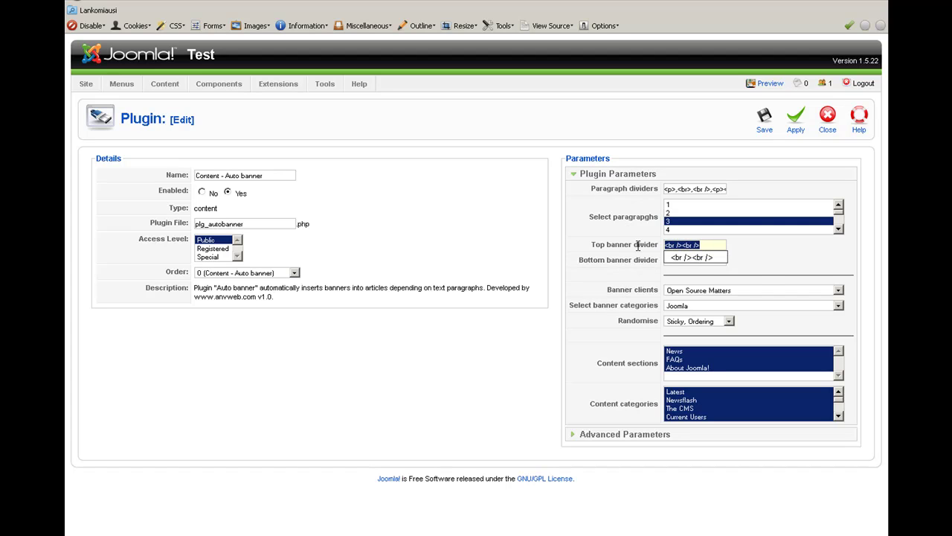
{"action": "key", "text": "ctrl+c"}
{"action": "left_click", "coordinate": [695, 260]}
{"action": "key", "text": "ctrl+v"}
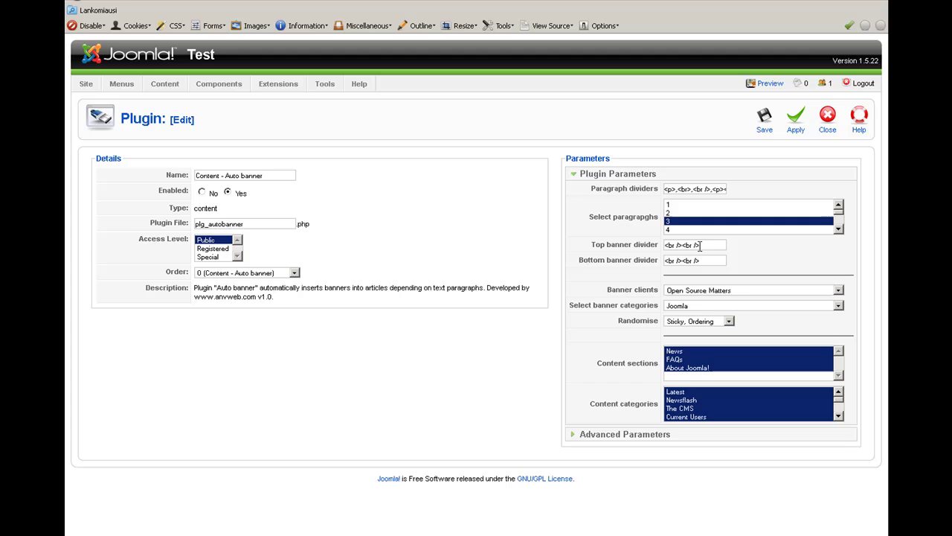
{"action": "left_click_drag", "start_coordinate": [699, 246], "coordinate": [643, 247]}
{"action": "left_click_drag", "start_coordinate": [698, 260], "coordinate": [653, 273]}
Step: Select paragraphs 1, 2 and 3 for banner placement and apply the settings
{"action": "left_click", "coordinate": [680, 204]}
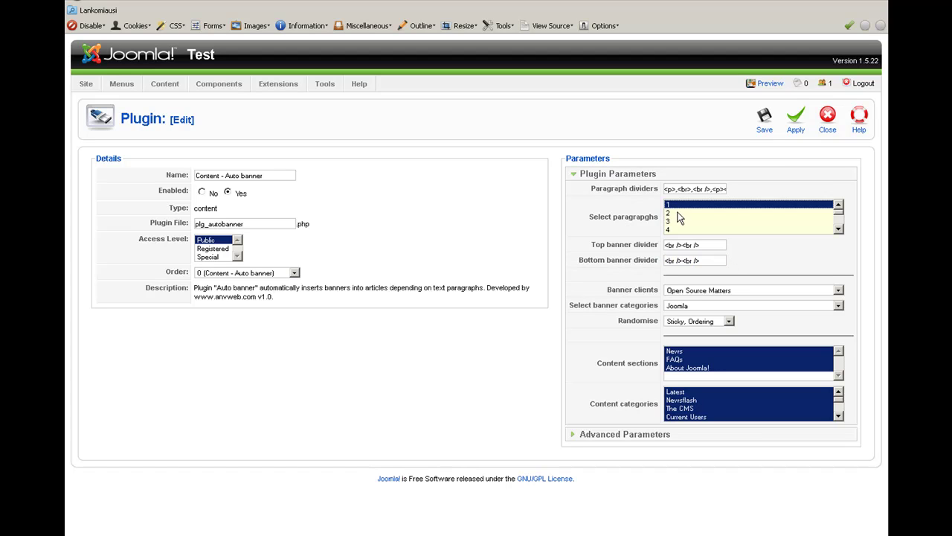
{"action": "left_click", "coordinate": [680, 213], "text": "ctrl"}
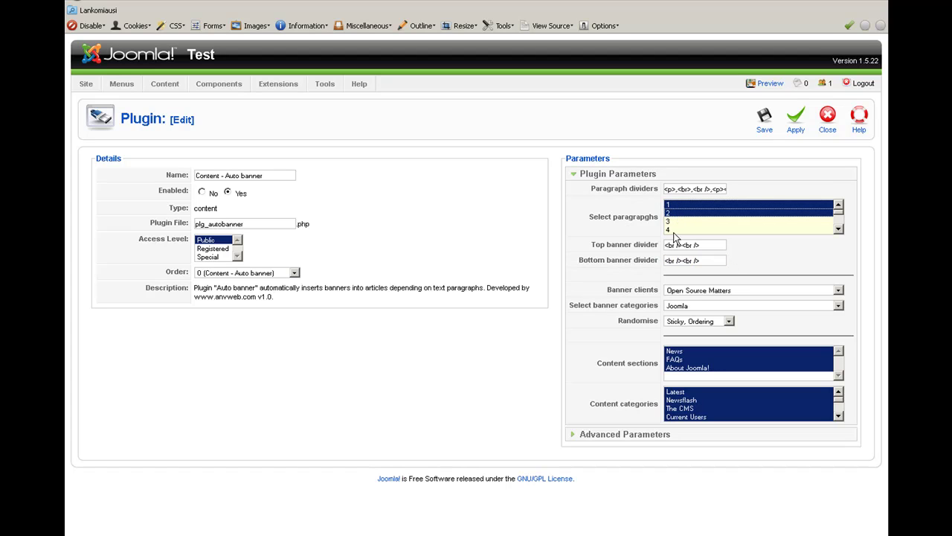
{"action": "left_click", "coordinate": [680, 222], "text": "ctrl"}
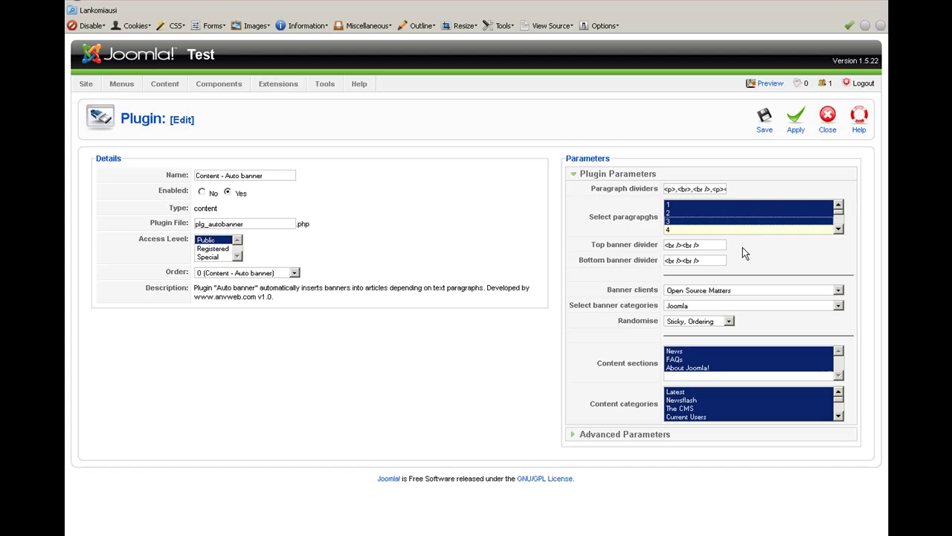
{"action": "left_click", "coordinate": [796, 118]}
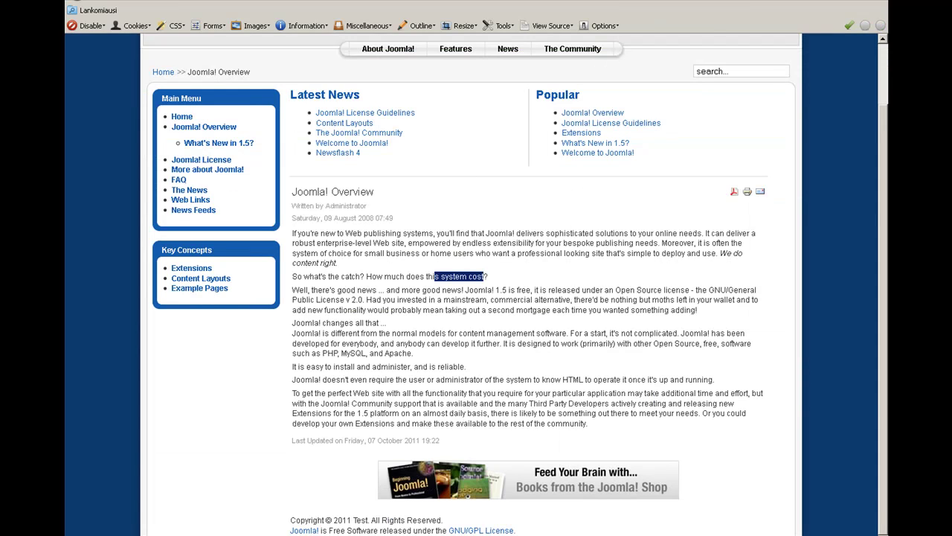
Step: Reload the Joomla! Overview article to see banners inserted between its paragraphs
{"action": "key", "text": "F5"}
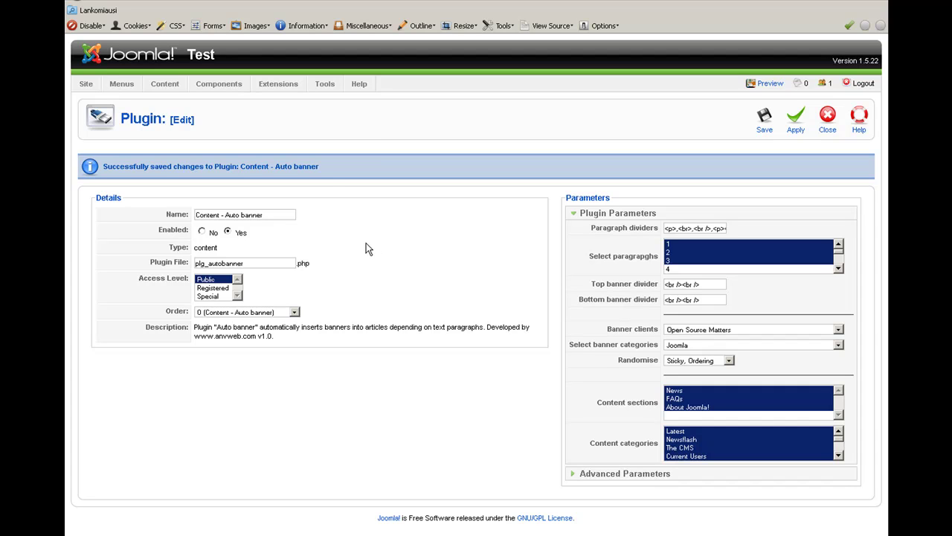
Step: Close the plugin editor and go from the banner categories list to the Banner Client Manager
{"action": "left_click", "coordinate": [813, 127]}
{"action": "mouse_move", "coordinate": [209, 88]}
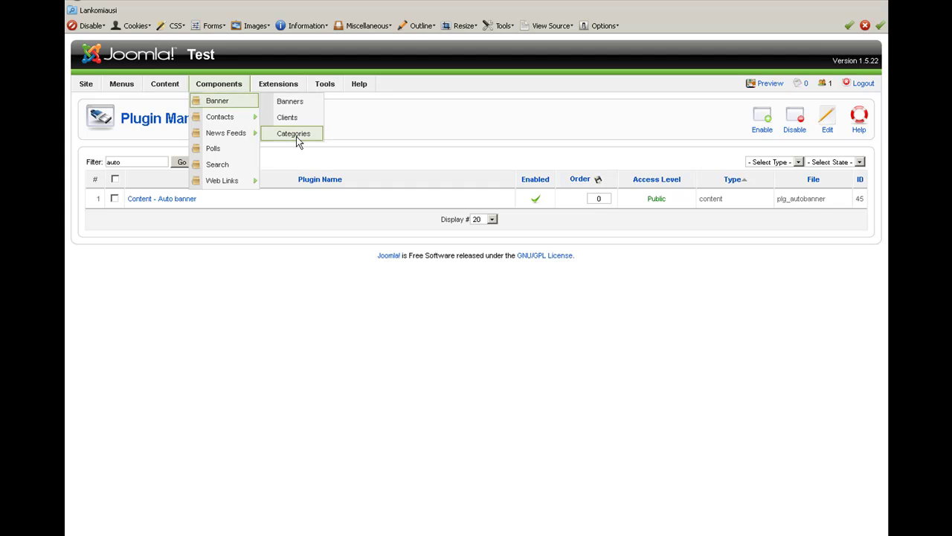
{"action": "left_click", "coordinate": [295, 134]}
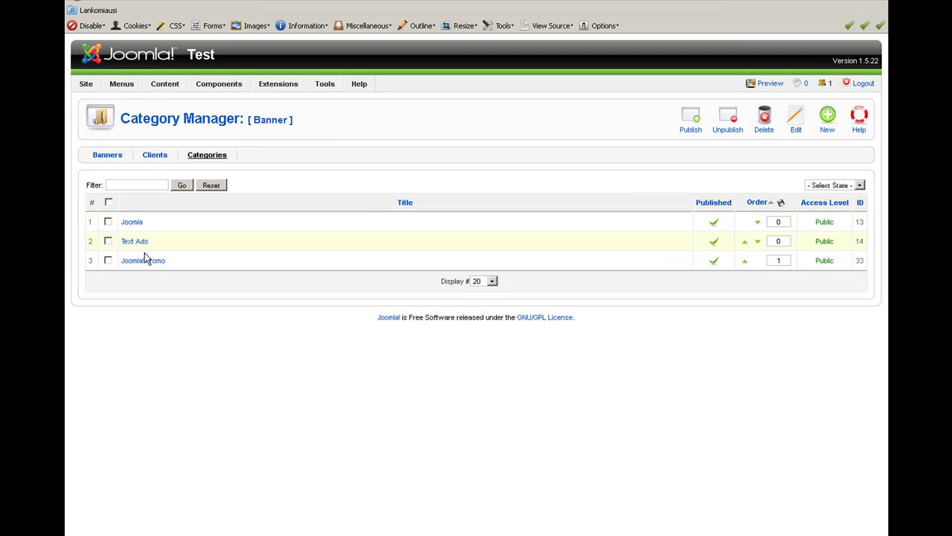
{"action": "left_click", "coordinate": [153, 157]}
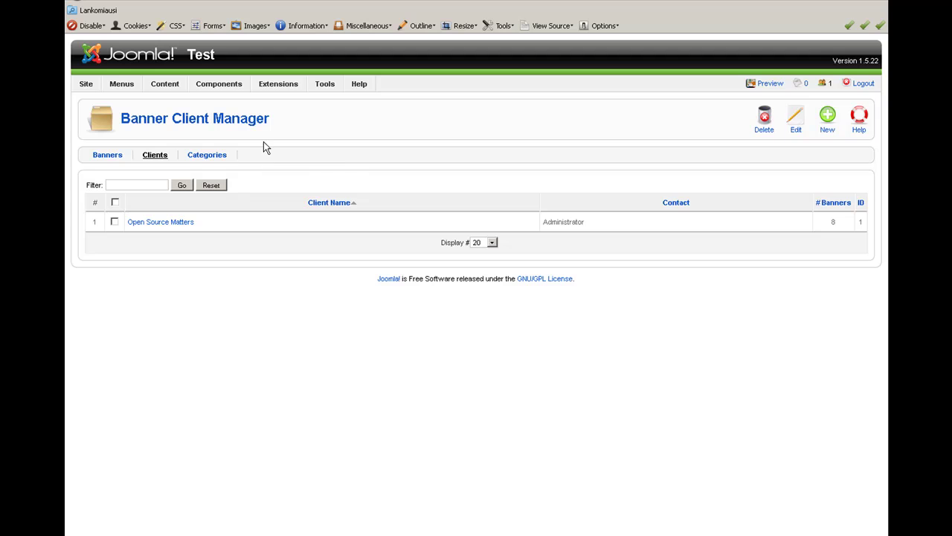
Step: Open the Content - Auto banner plugin, keep Sticky, Ordering as banner order, and close without changes
{"action": "mouse_move", "coordinate": [278, 83]}
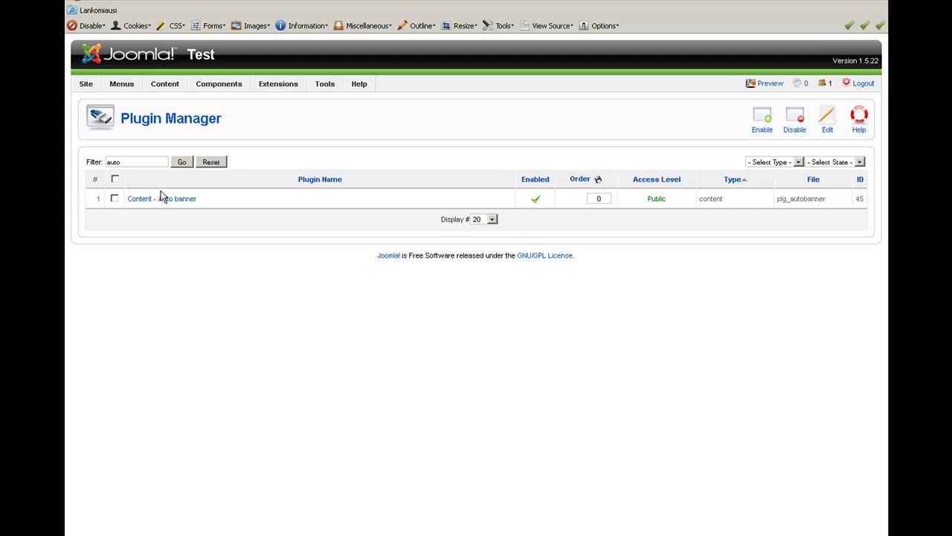
{"action": "left_click", "coordinate": [161, 196]}
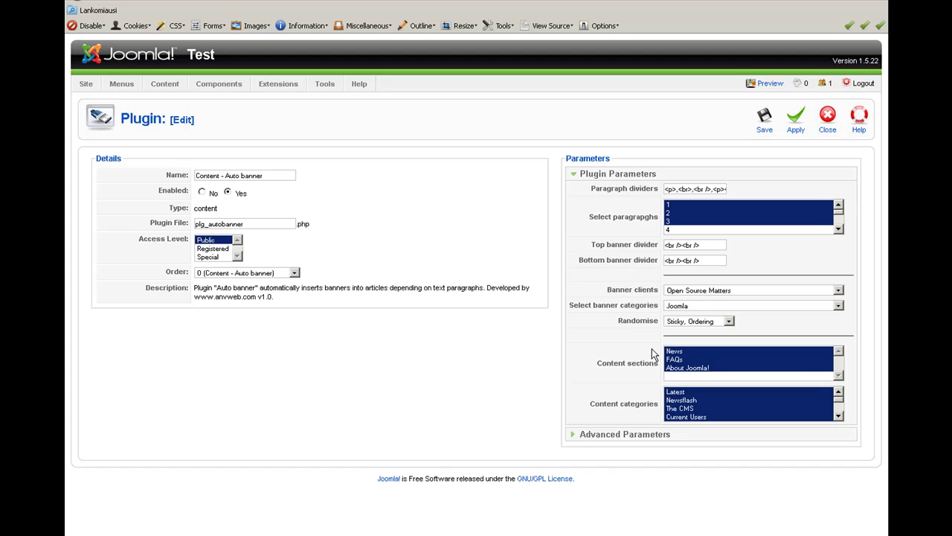
{"action": "left_click", "coordinate": [709, 326]}
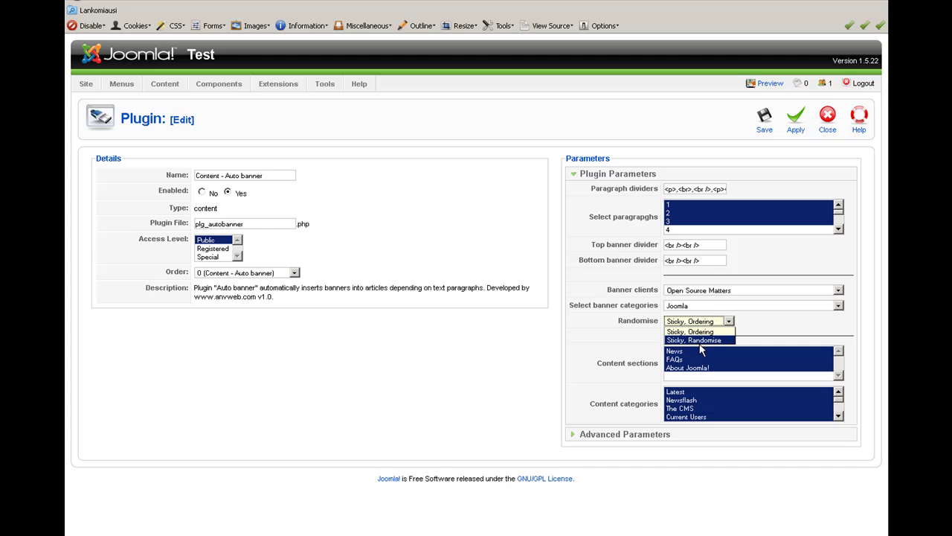
{"action": "left_click", "coordinate": [778, 320]}
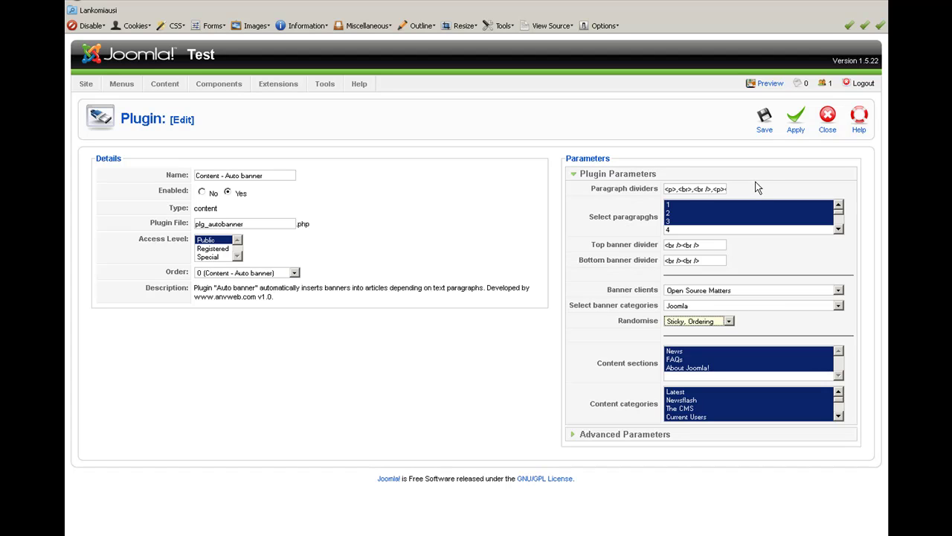
{"action": "left_click", "coordinate": [827, 119]}
{"action": "mouse_move", "coordinate": [221, 95]}
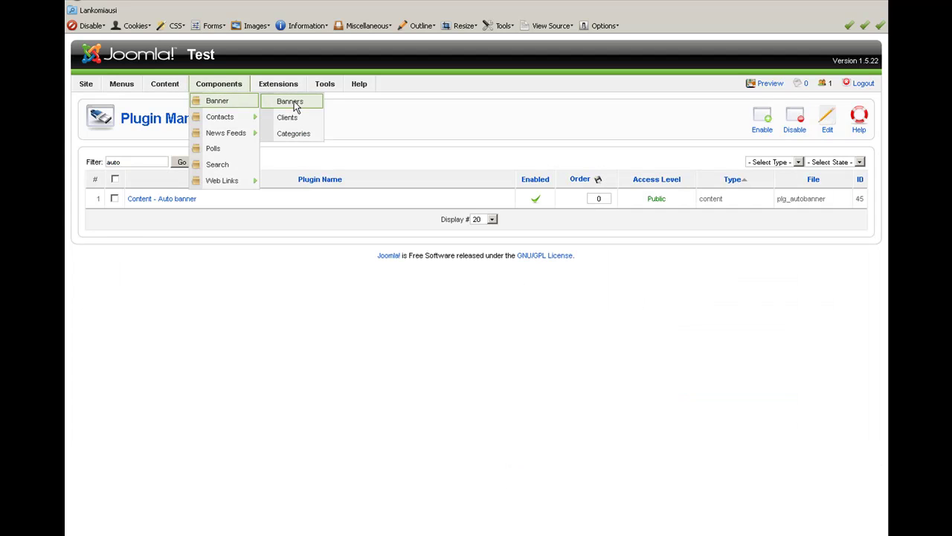
{"action": "left_click", "coordinate": [296, 106]}
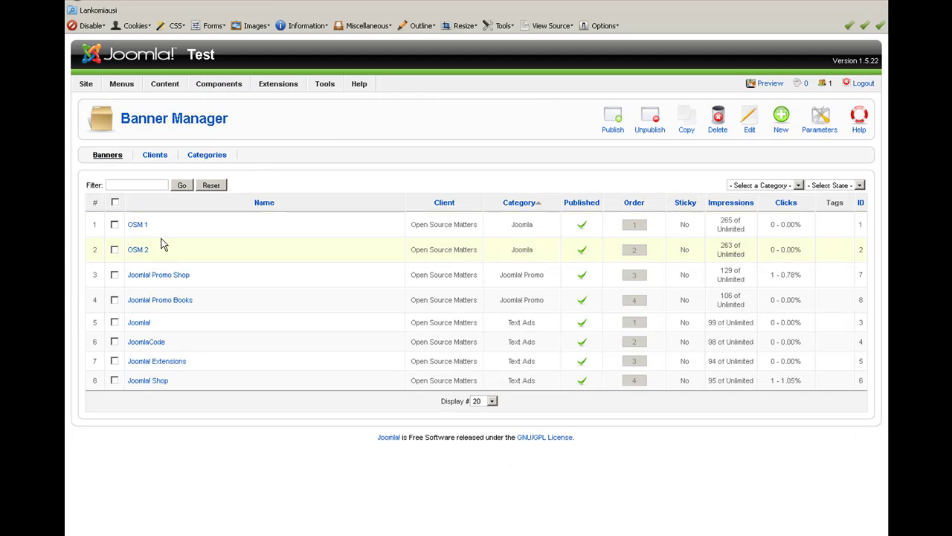
{"action": "left_click", "coordinate": [142, 228]}
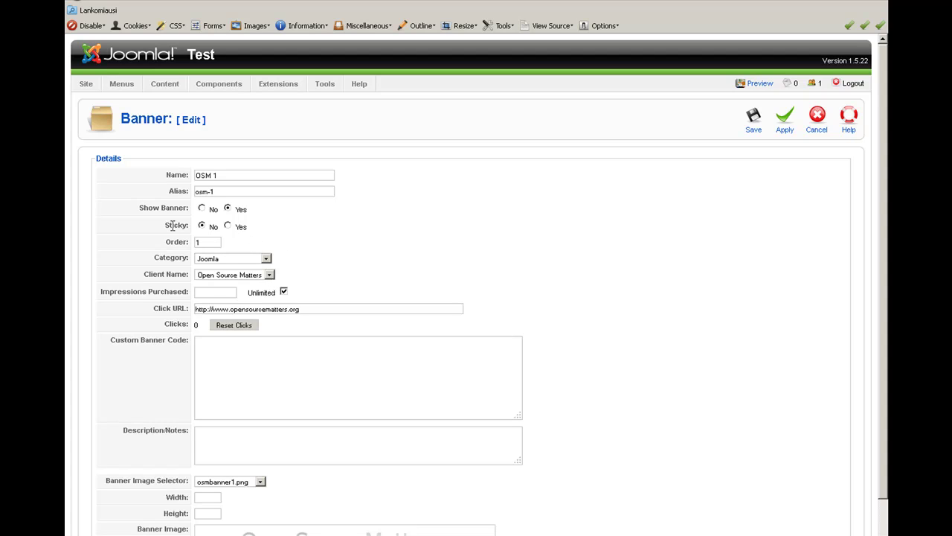
{"action": "left_click_drag", "start_coordinate": [165, 224], "coordinate": [206, 231]}
{"action": "left_click", "coordinate": [818, 118]}
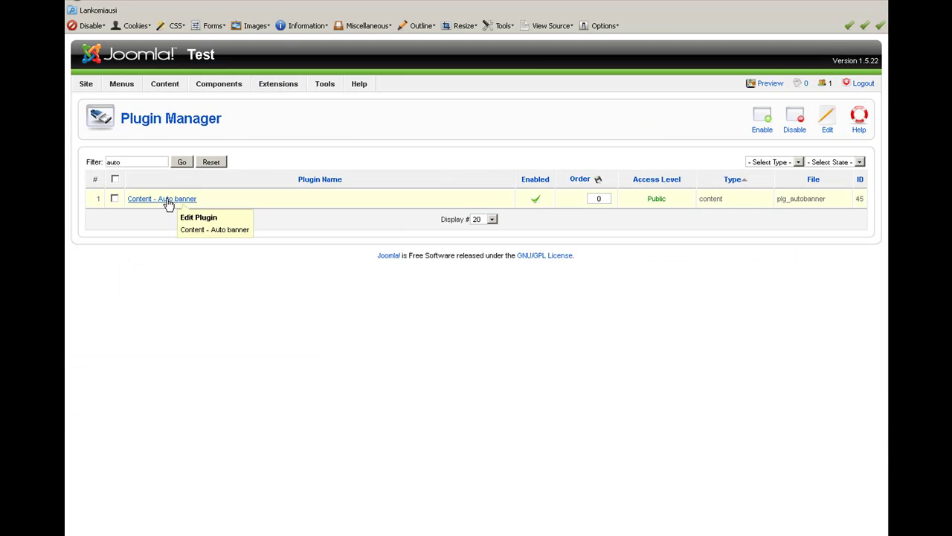
{"action": "left_click", "coordinate": [168, 199]}
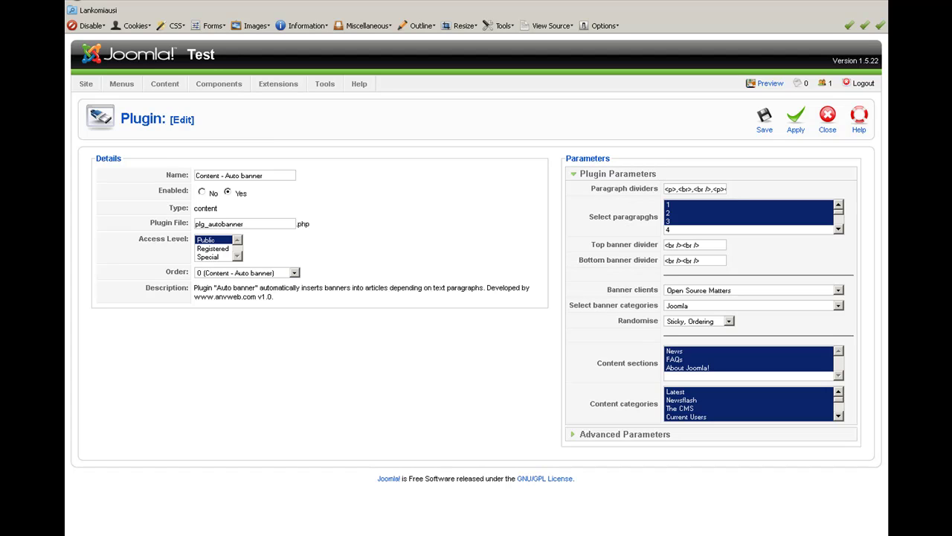
Step: Set Show banners on frontpage to Yes under Advanced Parameters and apply
{"action": "left_click", "coordinate": [630, 435]}
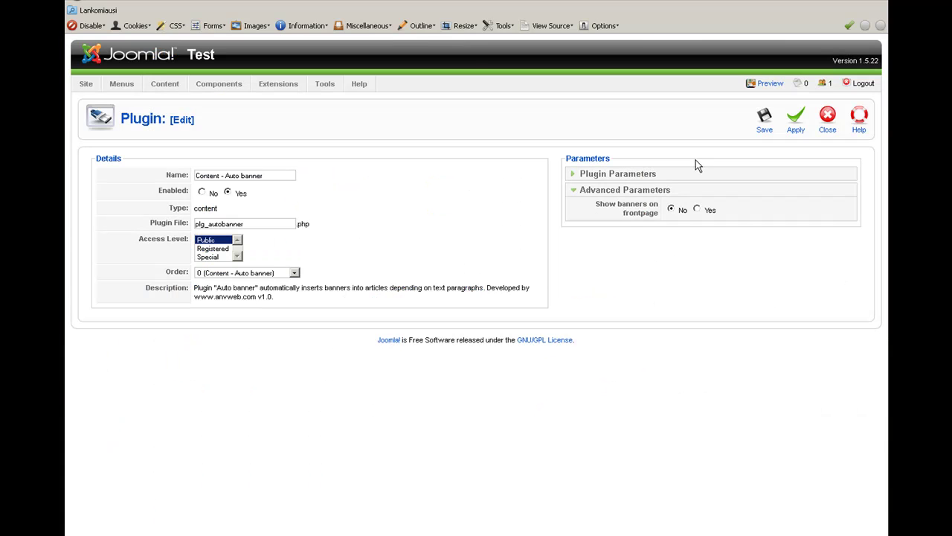
{"action": "left_click", "coordinate": [698, 209]}
{"action": "left_click", "coordinate": [795, 118]}
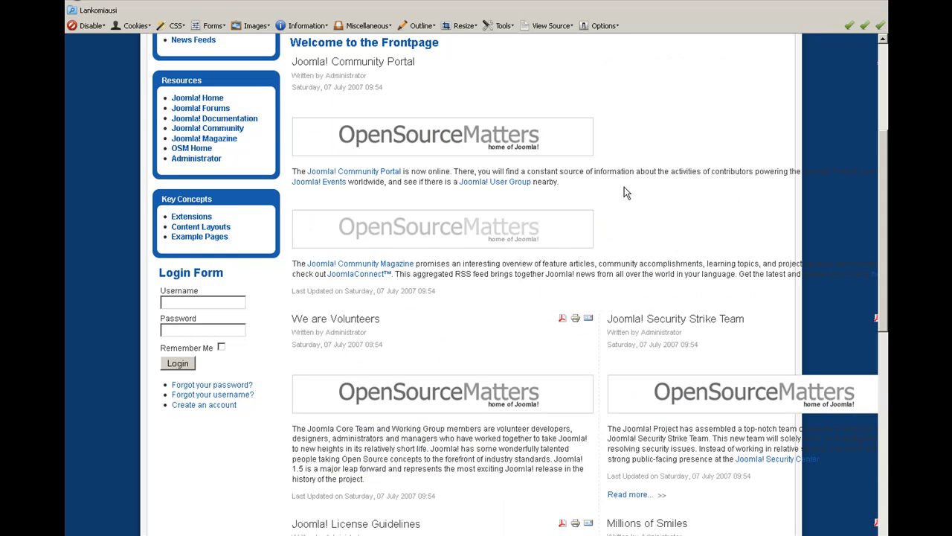
Step: Scroll the frontpage to confirm OpenSourceMatters banners, then expand the plugin's Advanced Parameters again
{"action": "scroll", "coordinate": [567, 194], "scroll_direction": "down", "scroll_amount": 3}
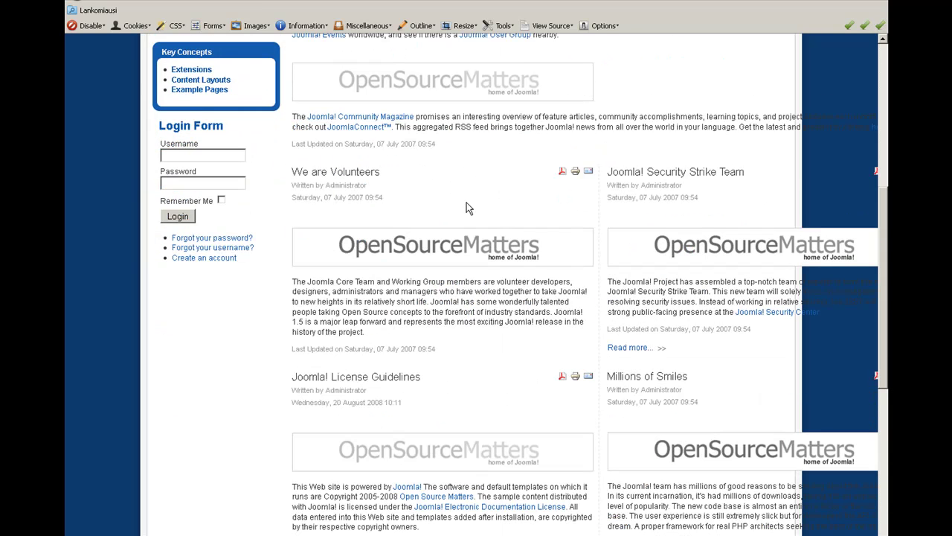
{"action": "scroll", "coordinate": [538, 356], "scroll_direction": "down", "scroll_amount": 5}
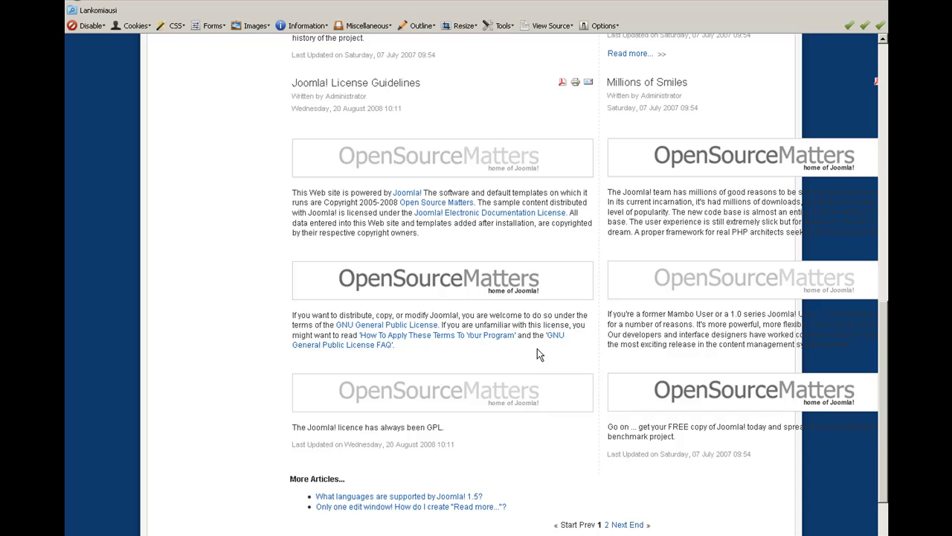
{"action": "scroll", "coordinate": [464, 251], "scroll_direction": "up", "scroll_amount": 3}
{"action": "scroll", "coordinate": [406, 327], "scroll_direction": "down", "scroll_amount": 3}
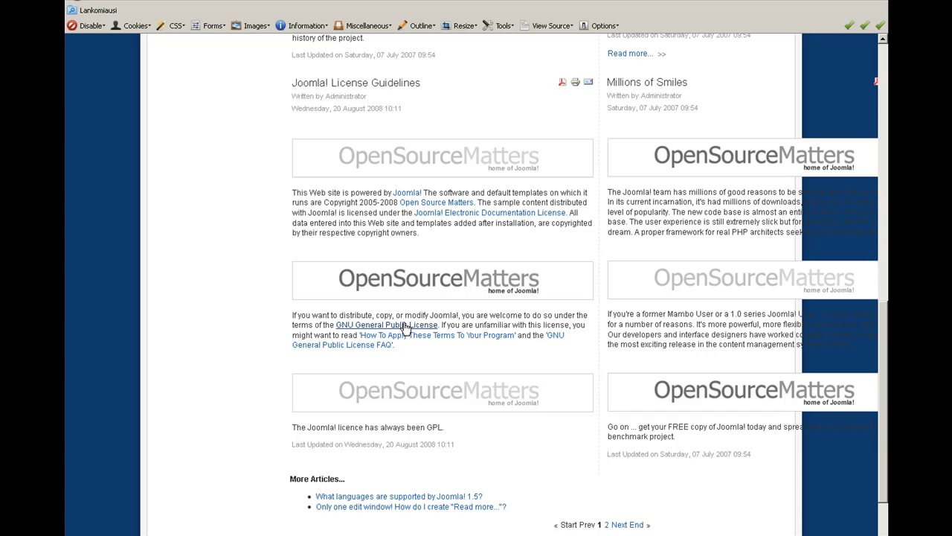
{"action": "scroll", "coordinate": [424, 304], "scroll_direction": "up", "scroll_amount": 5}
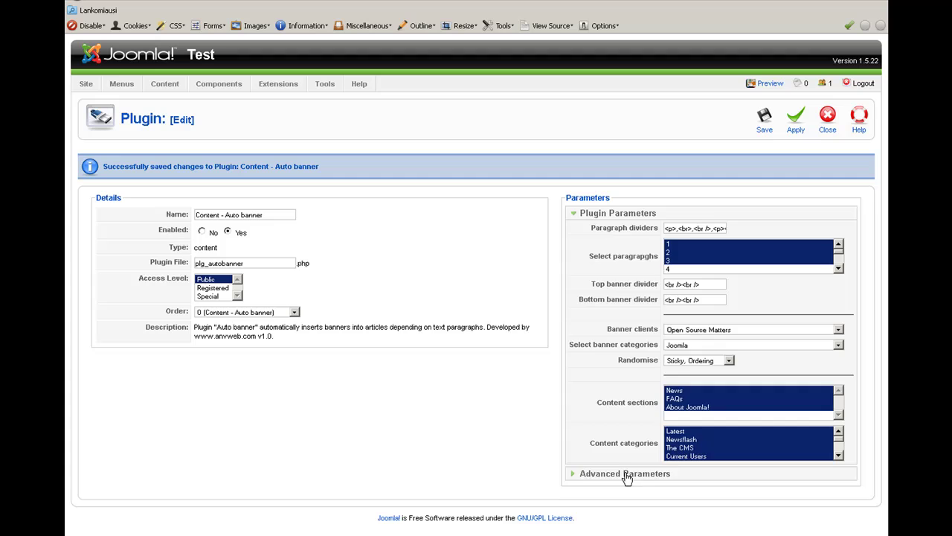
{"action": "left_click", "coordinate": [627, 475]}
Step: Set Show banners on frontpage to No, apply, and check the refreshed frontpage
{"action": "left_click", "coordinate": [671, 247]}
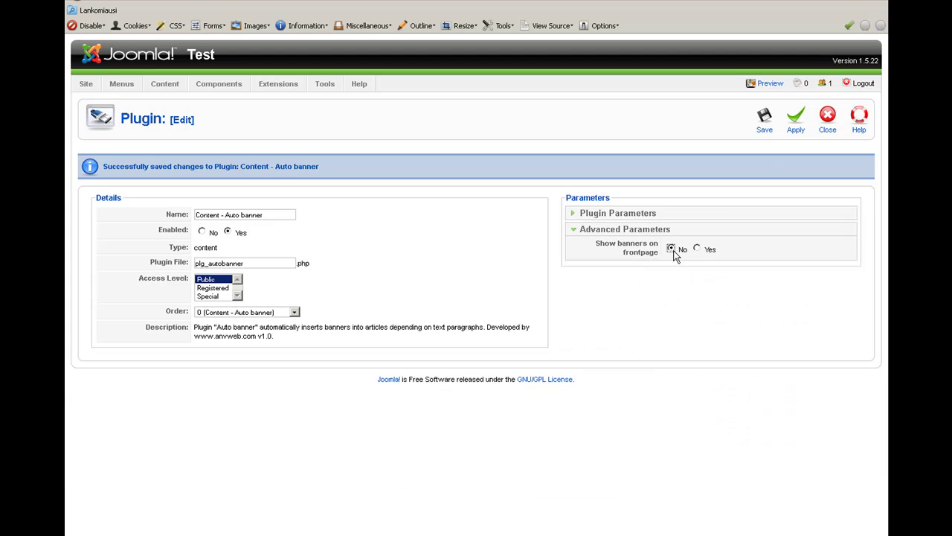
{"action": "left_click", "coordinate": [800, 121]}
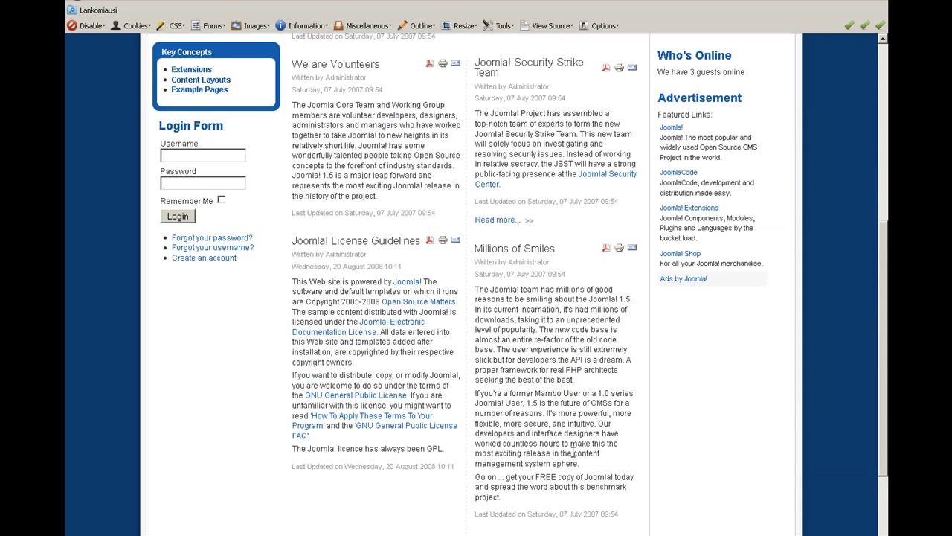
{"action": "scroll", "coordinate": [573, 416], "scroll_direction": "down", "scroll_amount": 5}
{"action": "scroll", "coordinate": [558, 404], "scroll_direction": "up", "scroll_amount": 12}
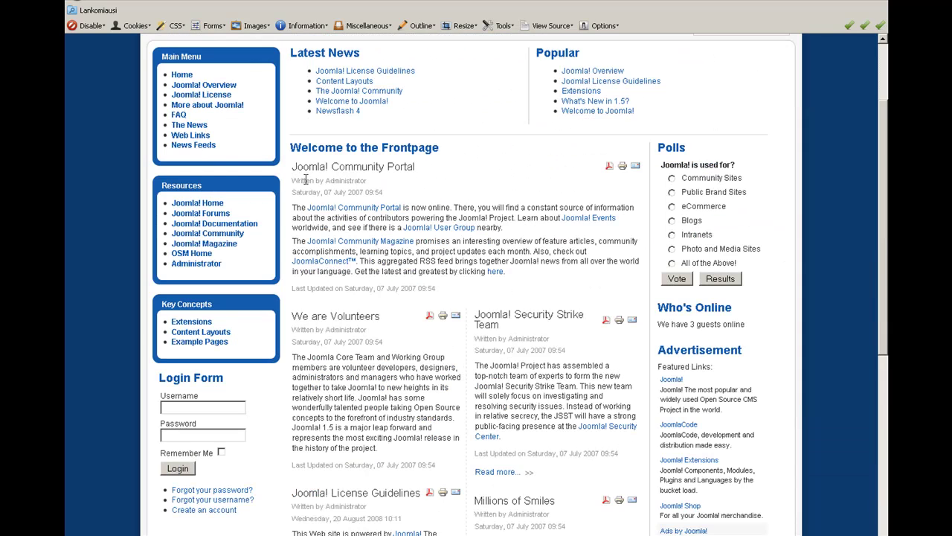
Step: Open the Joomla! Overview article to confirm banners still appear between its paragraphs
{"action": "left_click", "coordinate": [192, 86]}
{"action": "scroll", "coordinate": [484, 319], "scroll_direction": "down", "scroll_amount": 8}
{"action": "scroll", "coordinate": [482, 273], "scroll_direction": "up", "scroll_amount": 6}
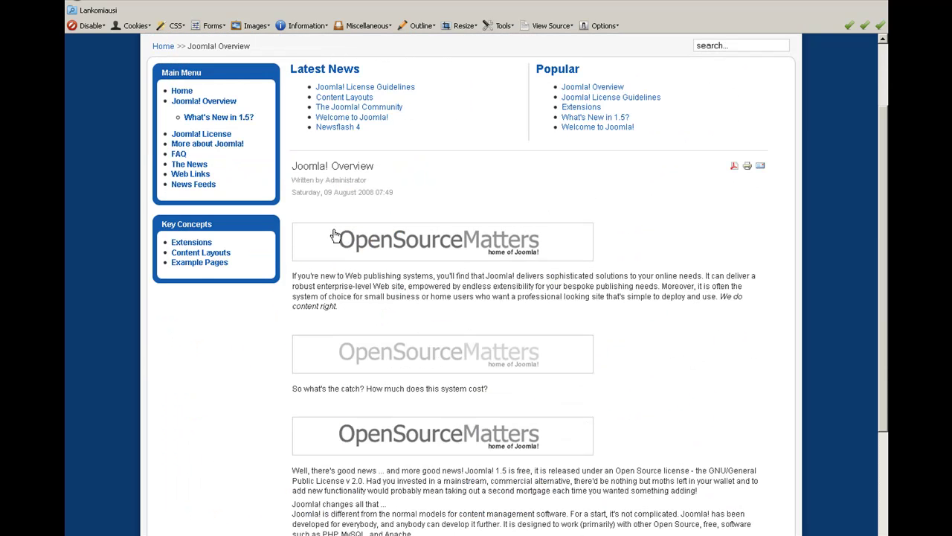